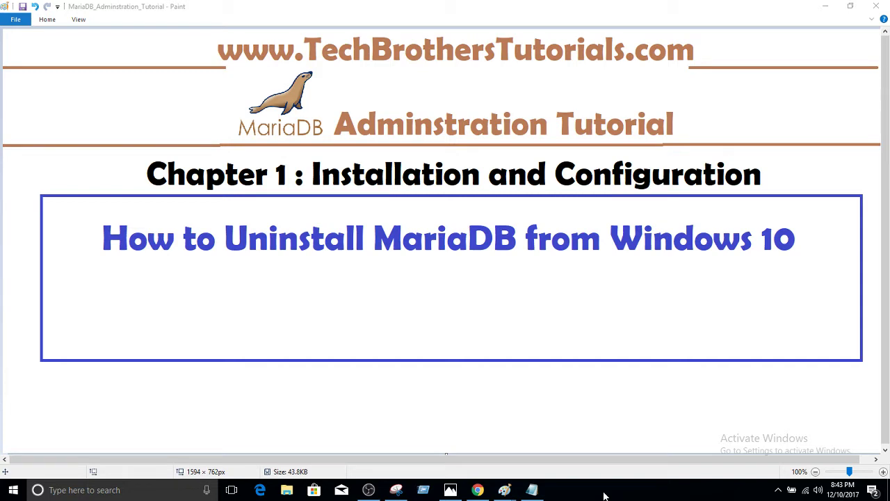
# Step: Search Windows for 'services' and open the Services console
pyautogui.click(146, 496)
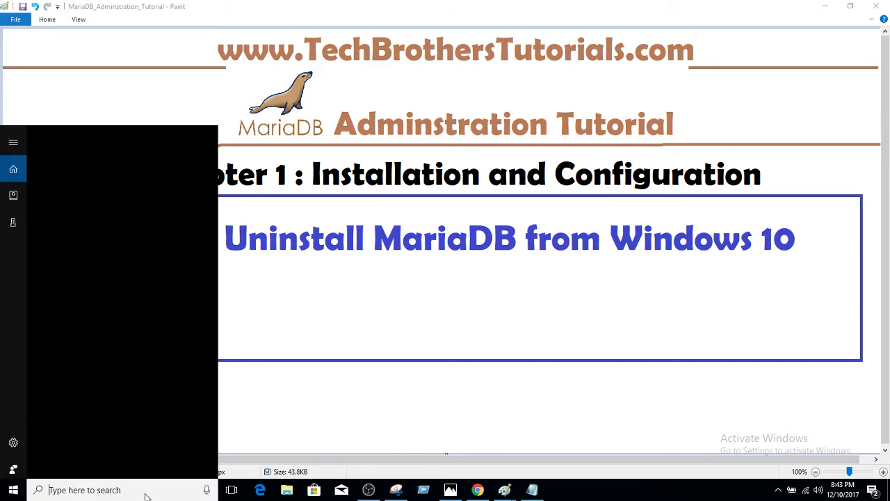
pyautogui.write('service')
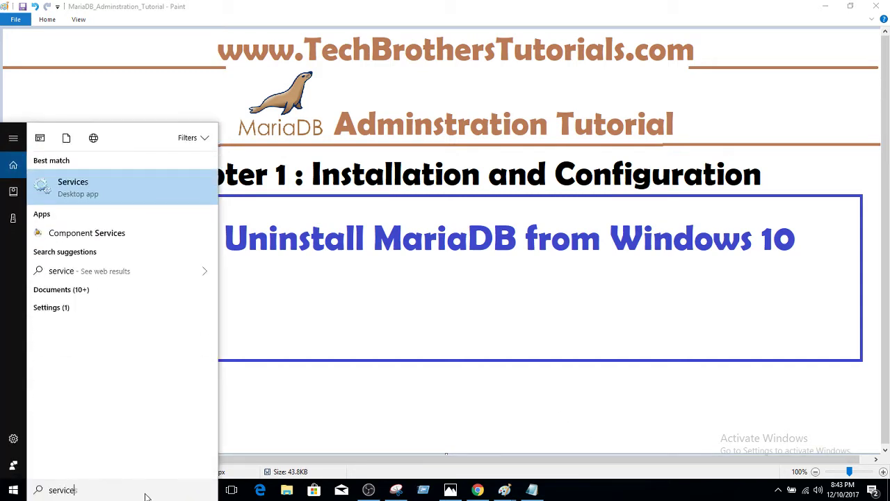
pyautogui.write('s')
pyautogui.click(131, 195)
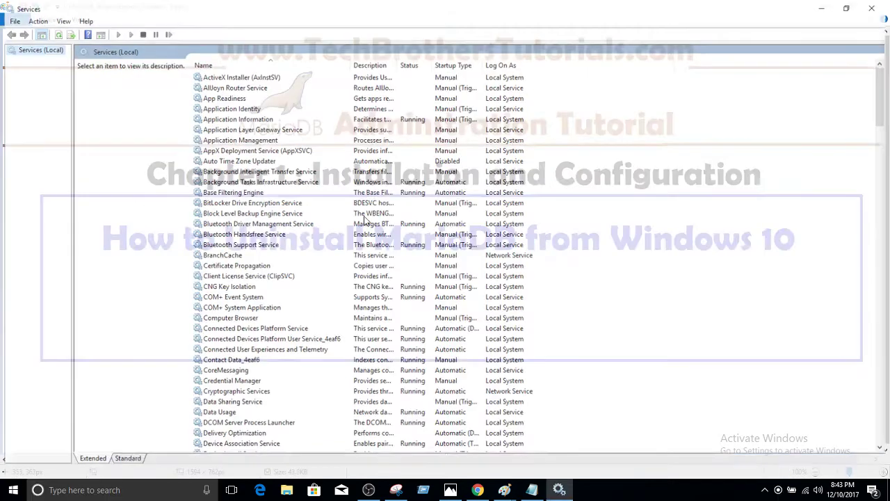
pyautogui.click(243, 76)
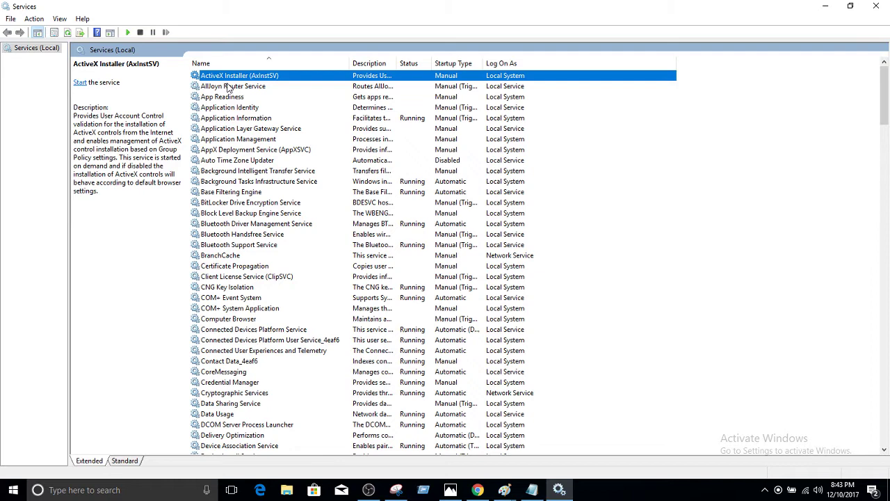
# Step: Select the MySQL service and widen the Description column to show its MariaDB description
pyautogui.press('m')
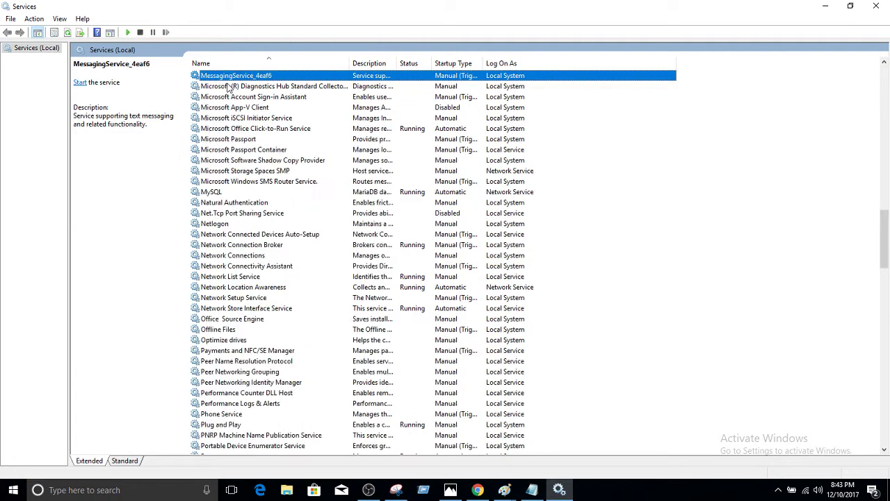
pyautogui.click(219, 195)
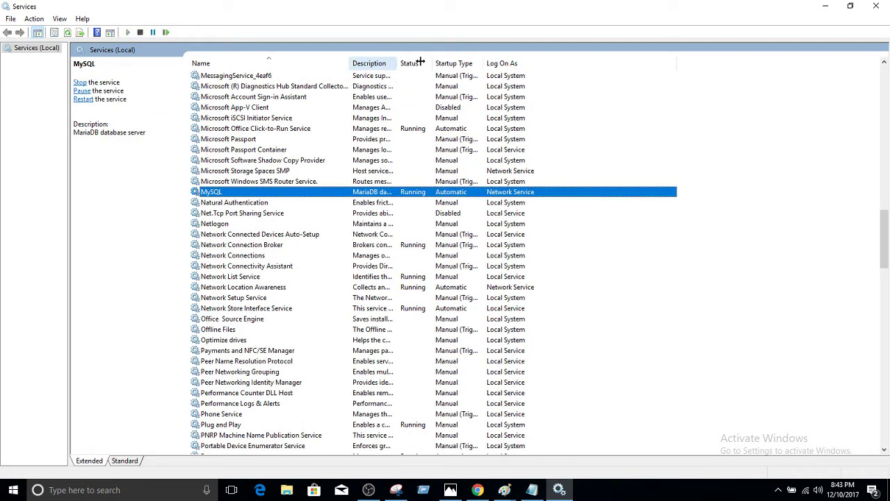
pyautogui.moveTo(421, 63); pyautogui.dragTo(491, 63)
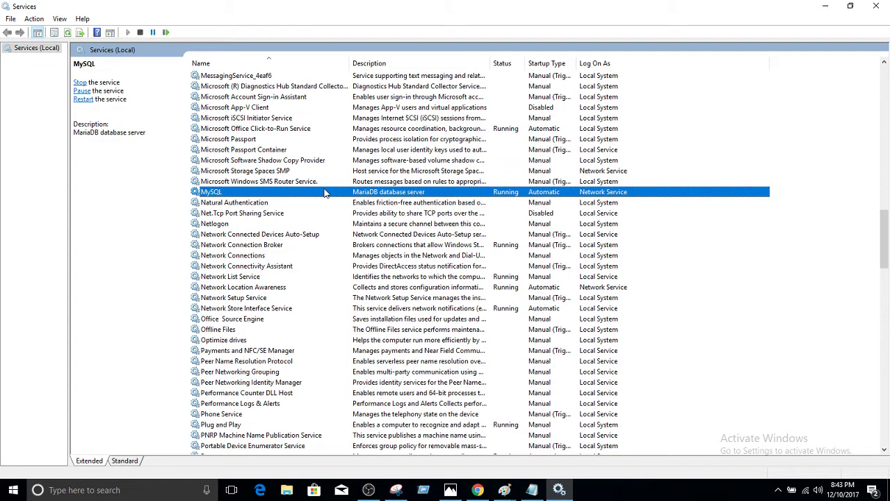
# Step: Search Windows for 'add re' and open Add or remove programs
pyautogui.click(157, 489)
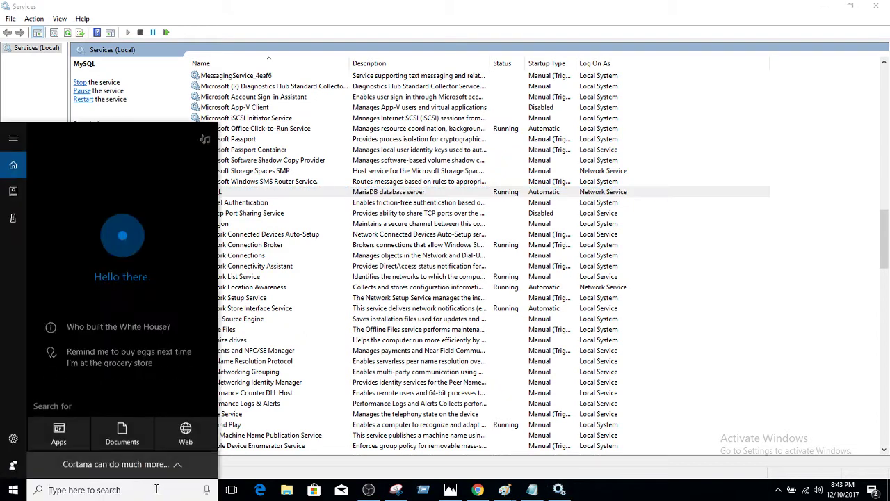
pyautogui.write('re')
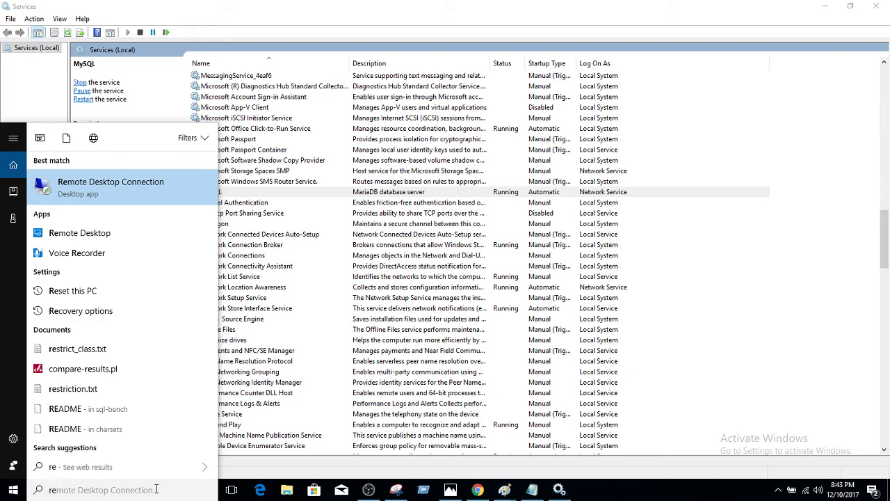
pyautogui.press('BackSpace')
pyautogui.press('BackSpace')
pyautogui.write('add re')
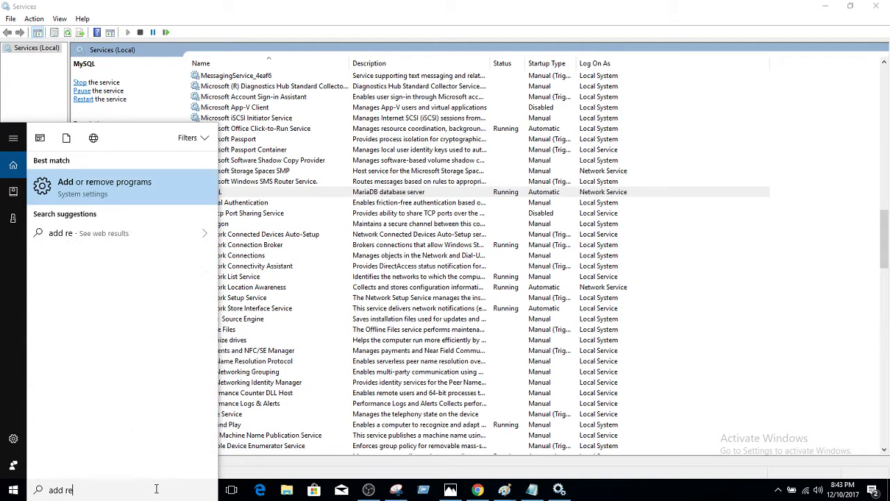
pyautogui.click(109, 187)
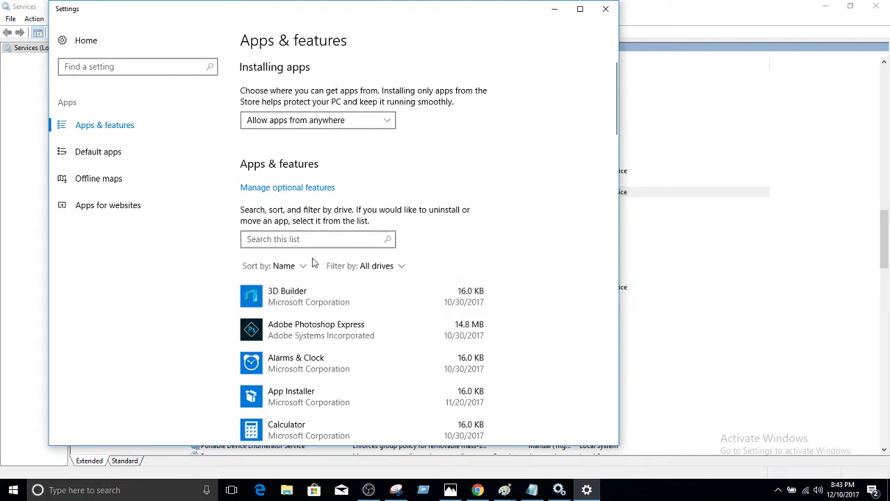
# Step: Filter the installed apps by 'mari' and expand MariaDB 10.2 (x64)
pyautogui.click(284, 241)
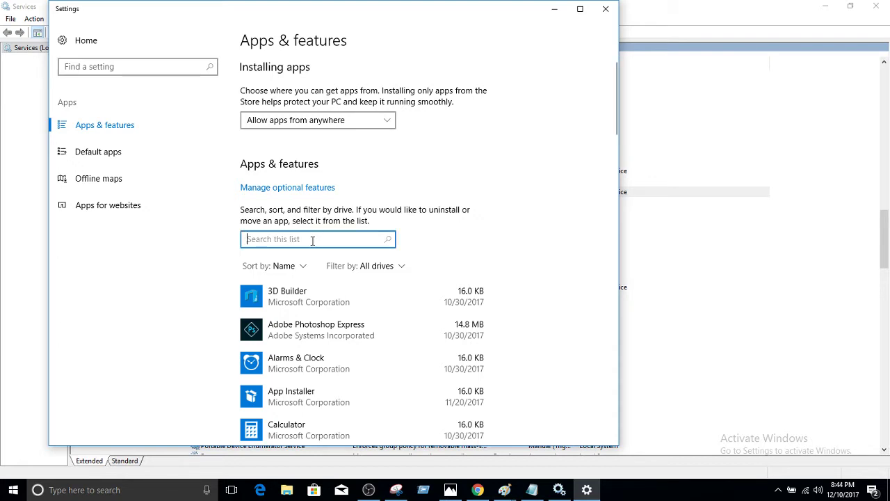
pyautogui.write('maria')
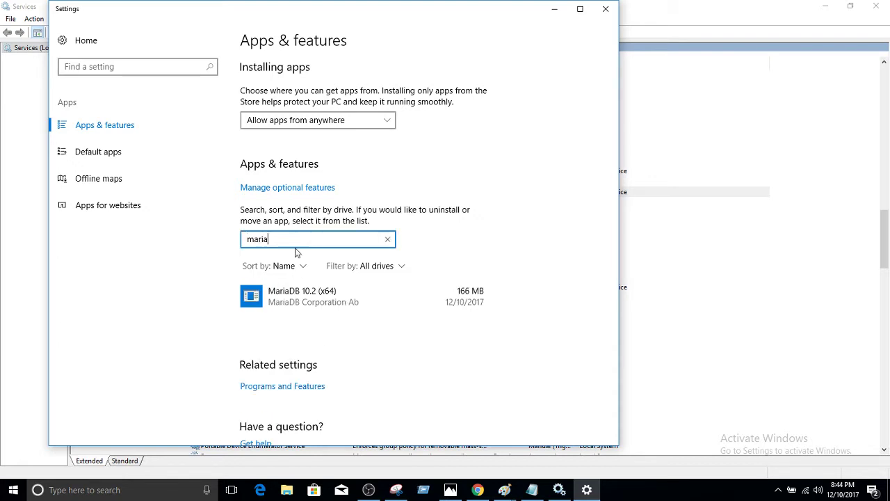
pyautogui.click(318, 311)
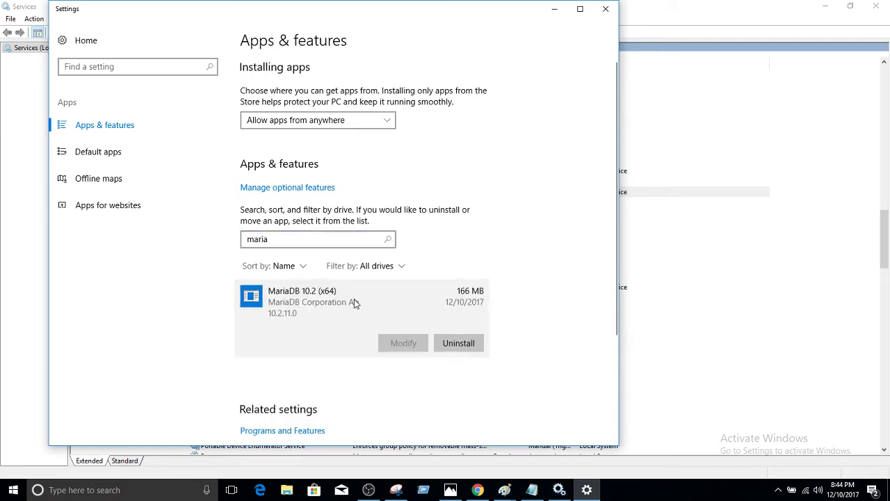
# Step: Start uninstalling MariaDB 10.2 (x64), choosing Remove and Remove data in setup
pyautogui.click(459, 343)
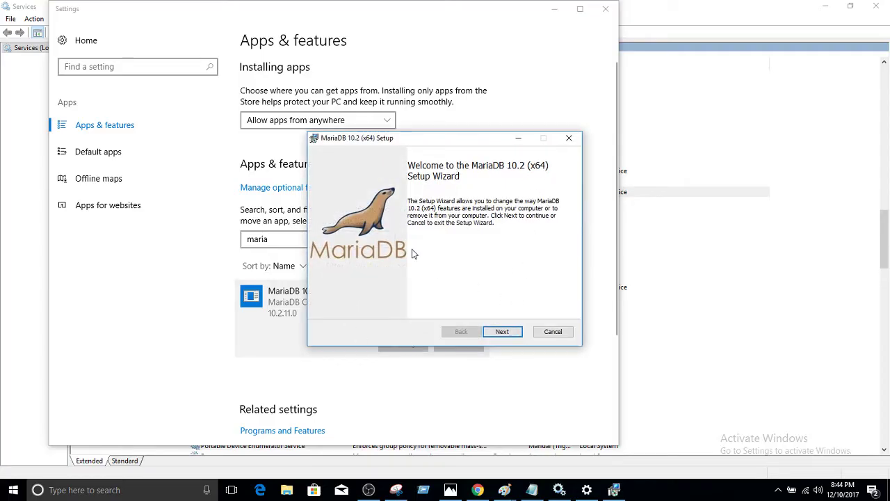
pyautogui.click(502, 332)
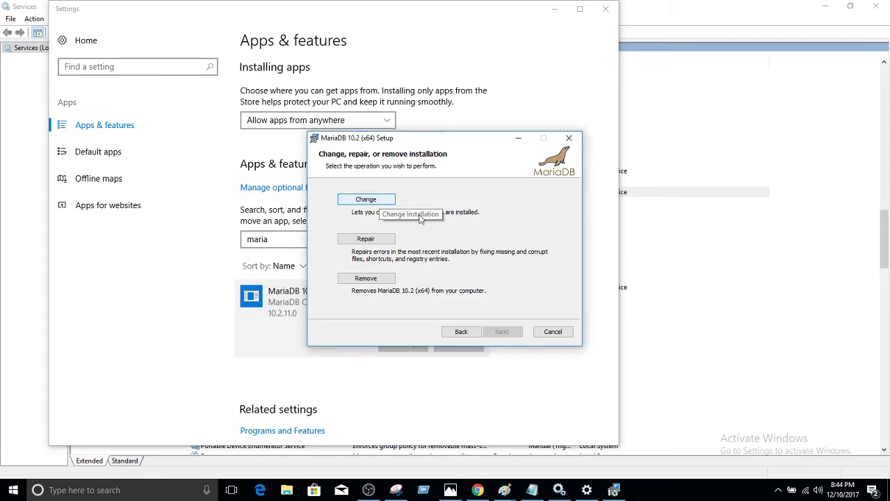
pyautogui.click(366, 280)
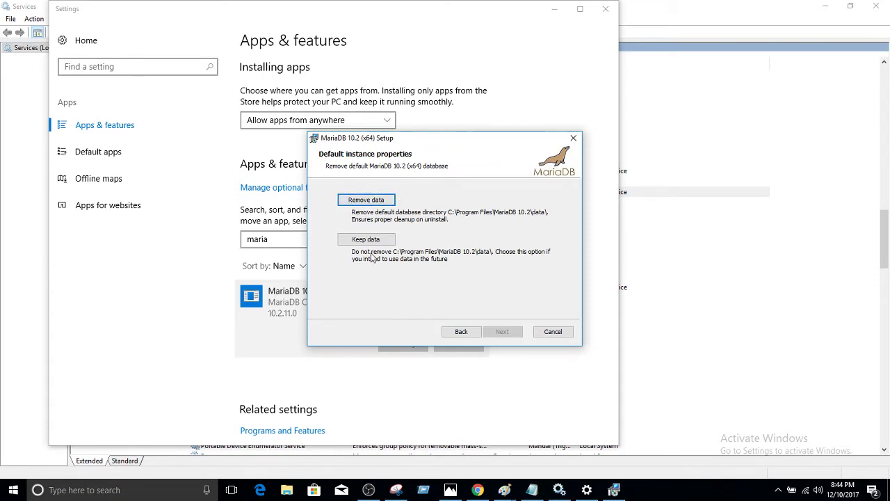
pyautogui.click(379, 202)
pyautogui.click(286, 490)
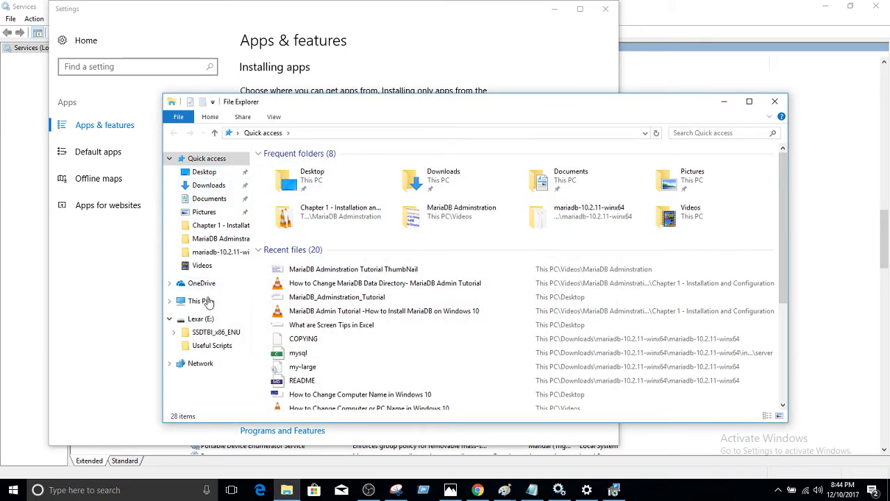
# Step: Browse to C:\Program Files\MariaDB 10.2\data and look over its mysql and performance_schema folders
pyautogui.click(206, 305)
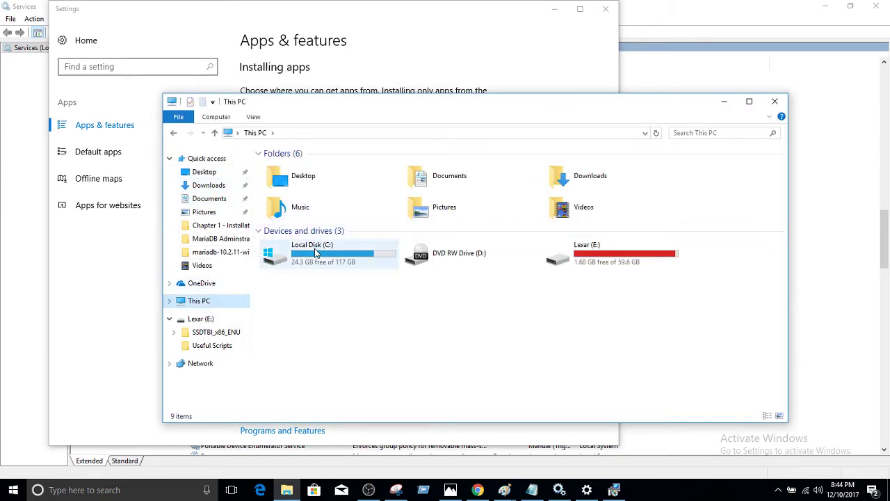
pyautogui.doubleClick(303, 251)
pyautogui.doubleClick(299, 201)
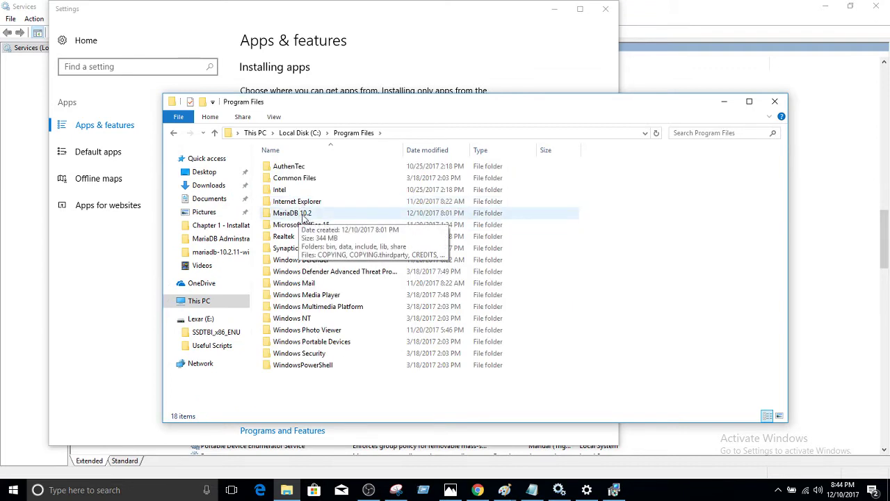
pyautogui.doubleClick(303, 215)
pyautogui.doubleClick(299, 177)
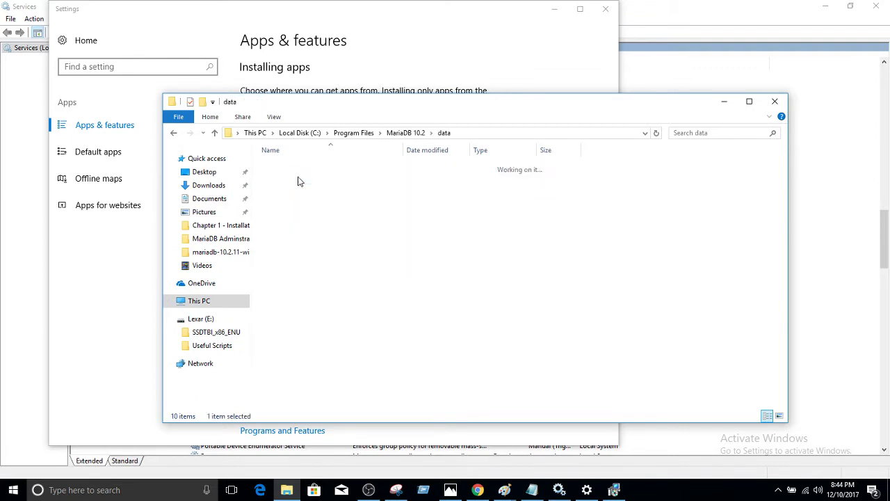
pyautogui.press('Down')
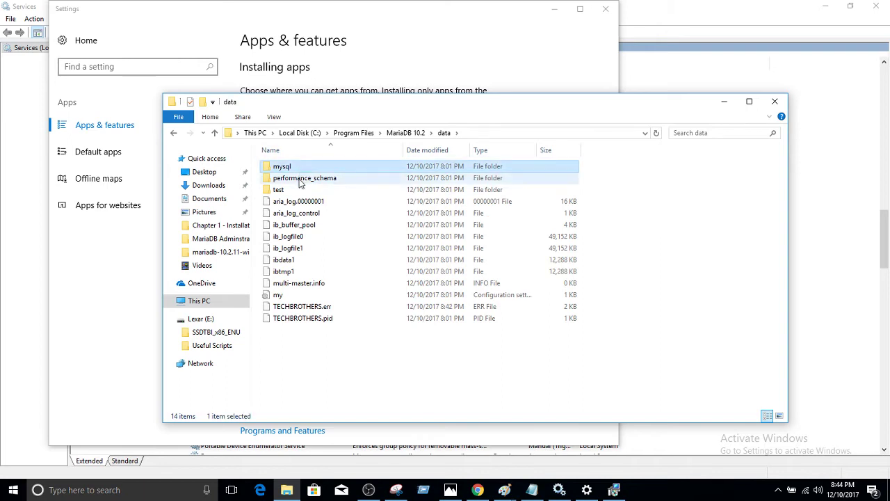
pyautogui.press('Down')
pyautogui.press('Down')
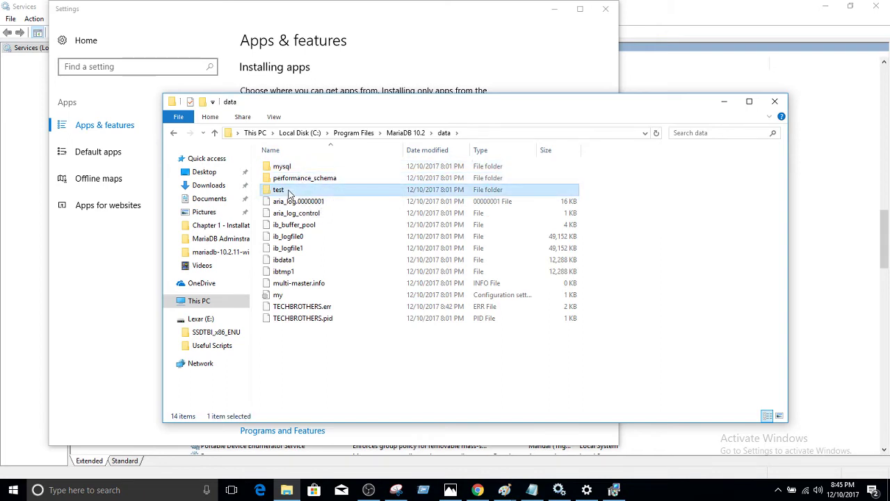
pyautogui.click(614, 489)
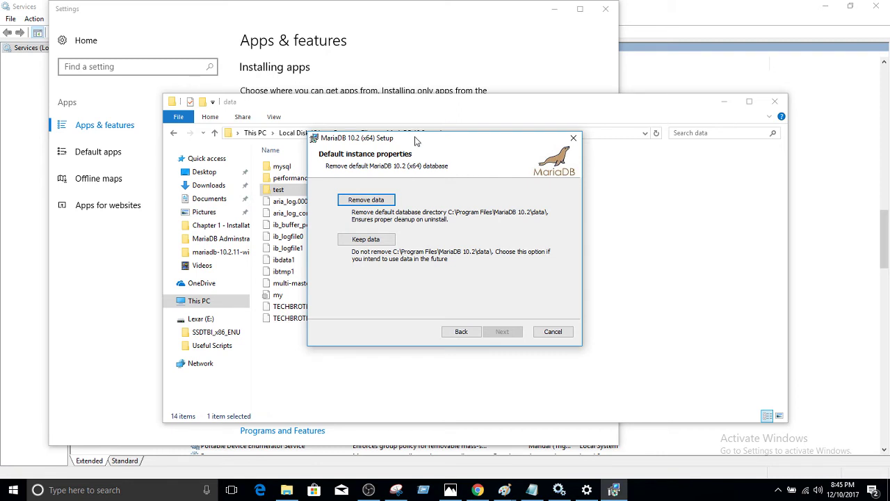
# Step: Confirm Remove data and Remove, letting setup close the MySQL application holding files
pyautogui.click(381, 202)
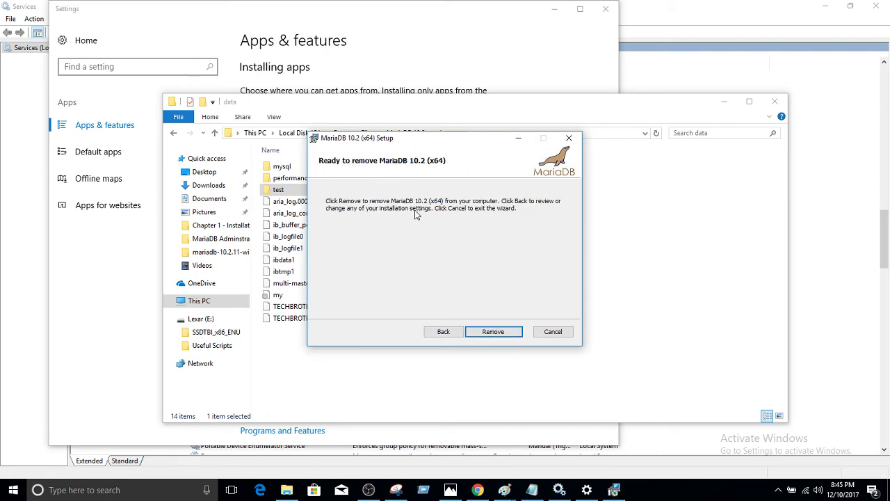
pyautogui.click(488, 332)
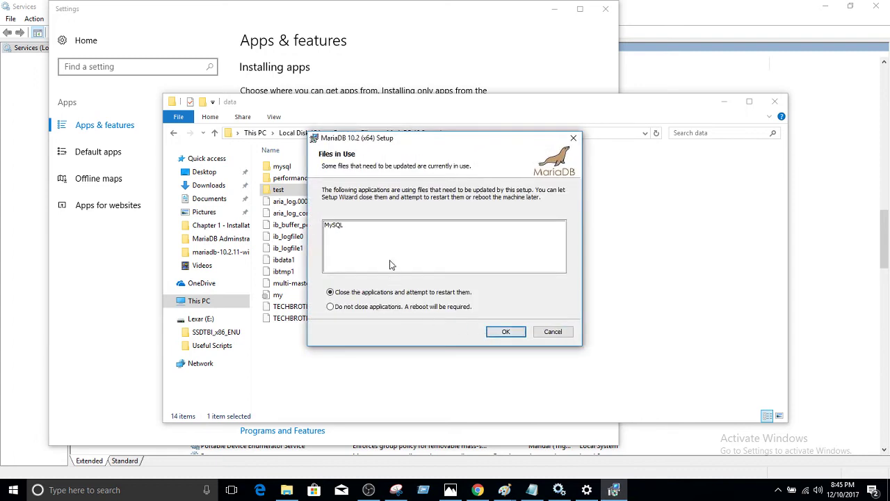
pyautogui.click(344, 228)
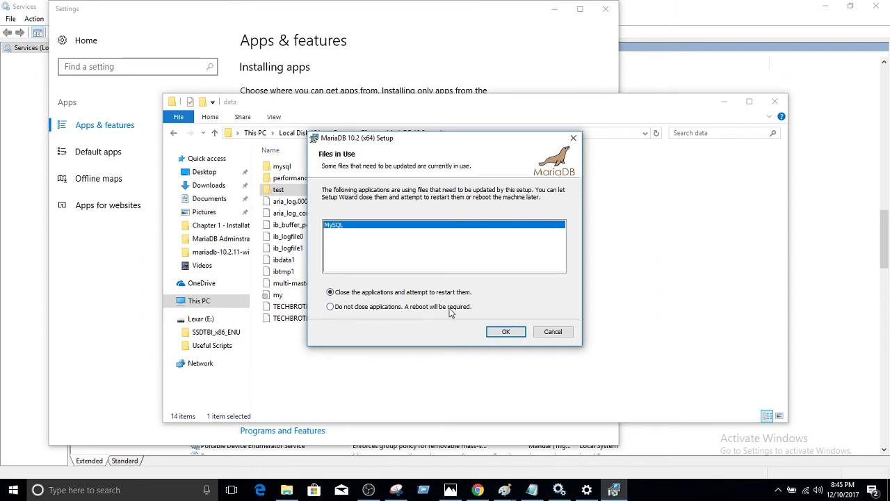
pyautogui.click(505, 331)
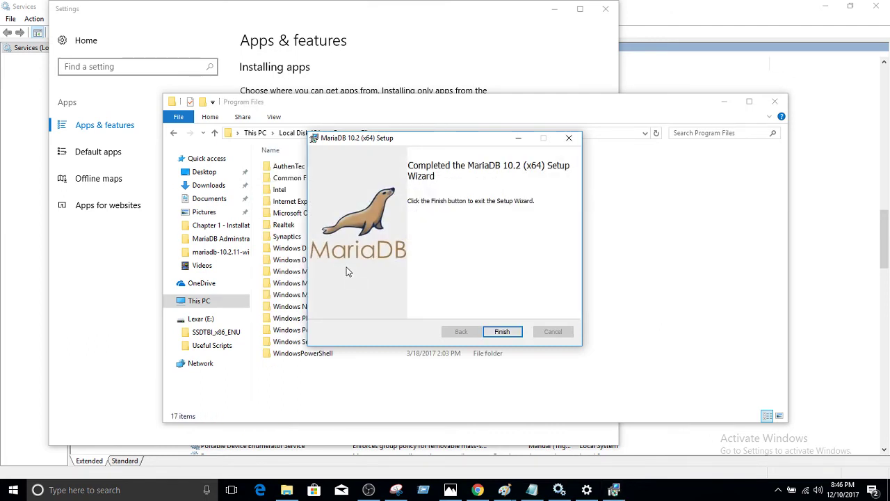
# Step: Close the finished setup wizard and reopen the Services console from Windows search
pyautogui.click(502, 331)
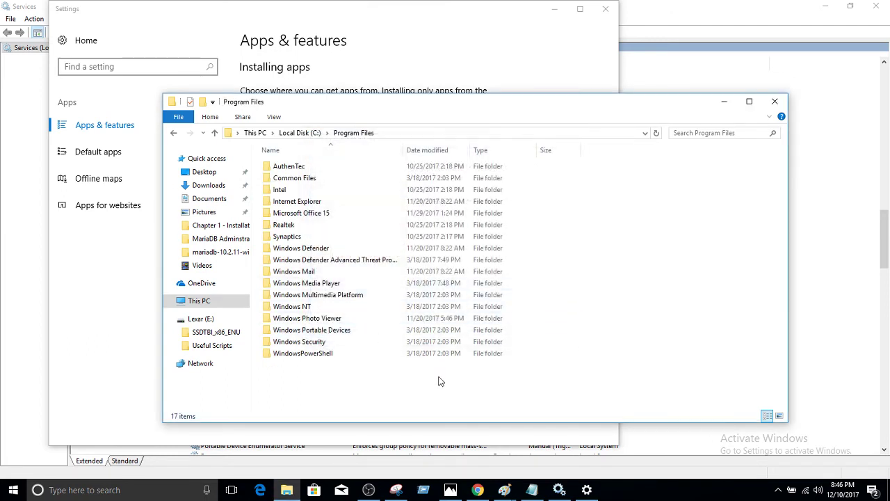
pyautogui.click(159, 491)
pyautogui.write('services')
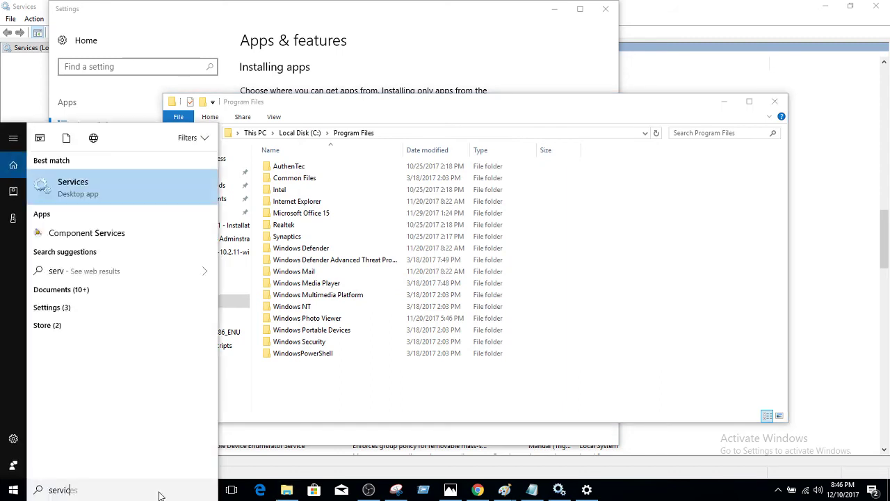
pyautogui.click(95, 197)
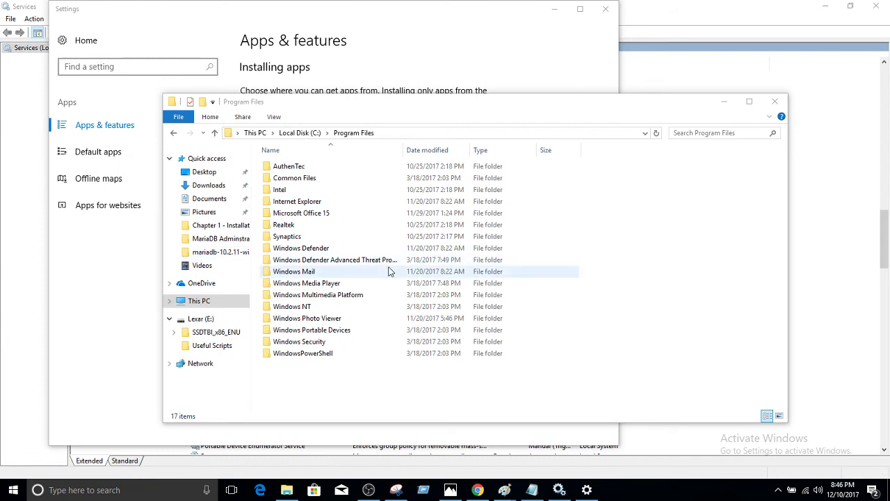
pyautogui.click(527, 47)
pyautogui.click(673, 22)
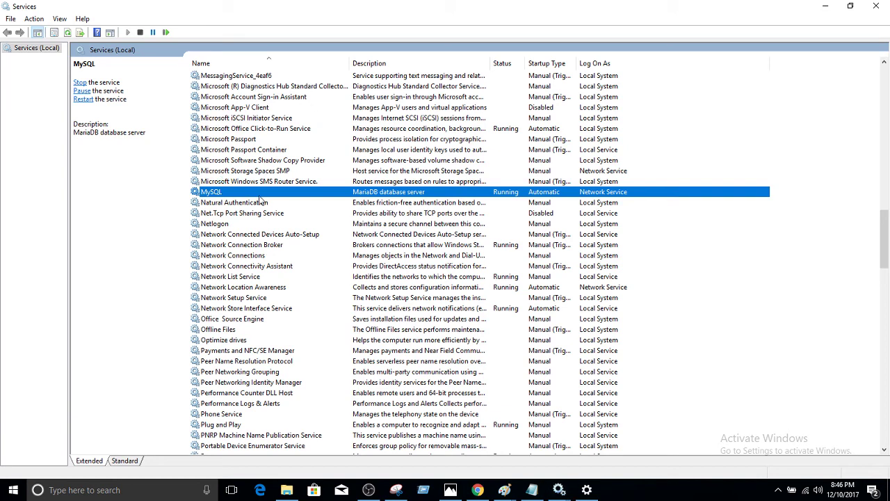
# Step: Refresh the services list and check that MySQL no longer appears
pyautogui.rightClick(807, 147)
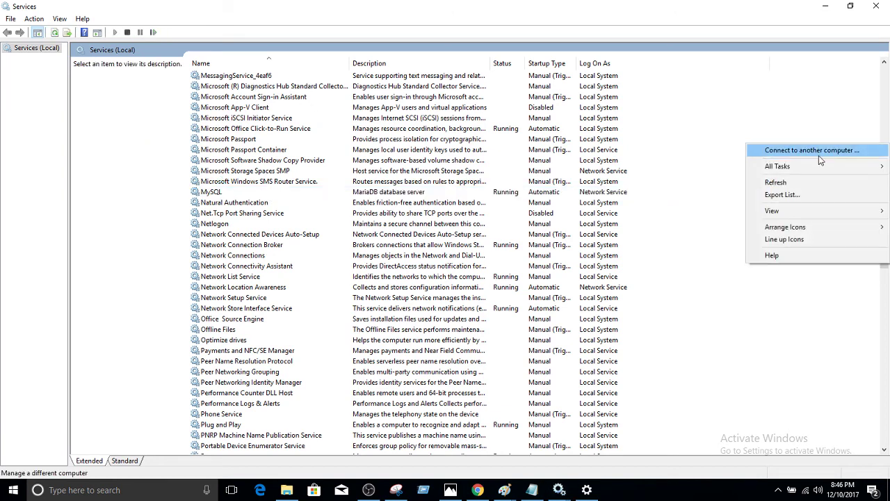
pyautogui.click(794, 183)
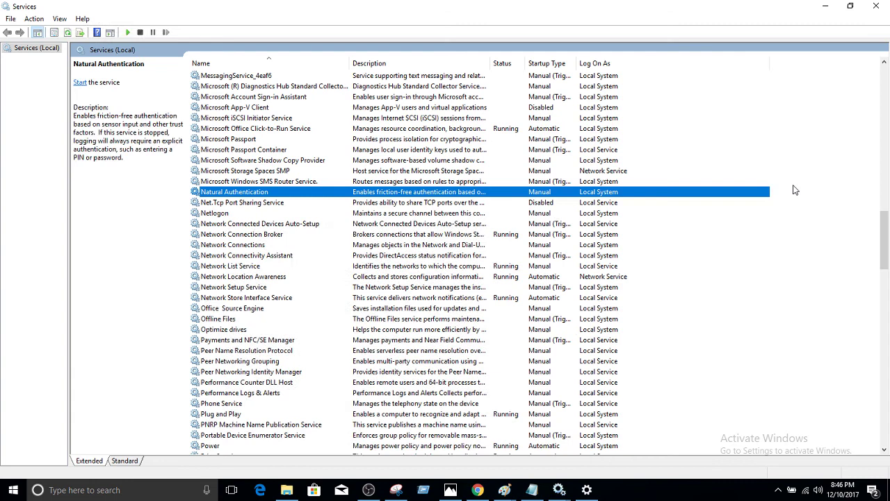
pyautogui.click(236, 78)
pyautogui.click(236, 85)
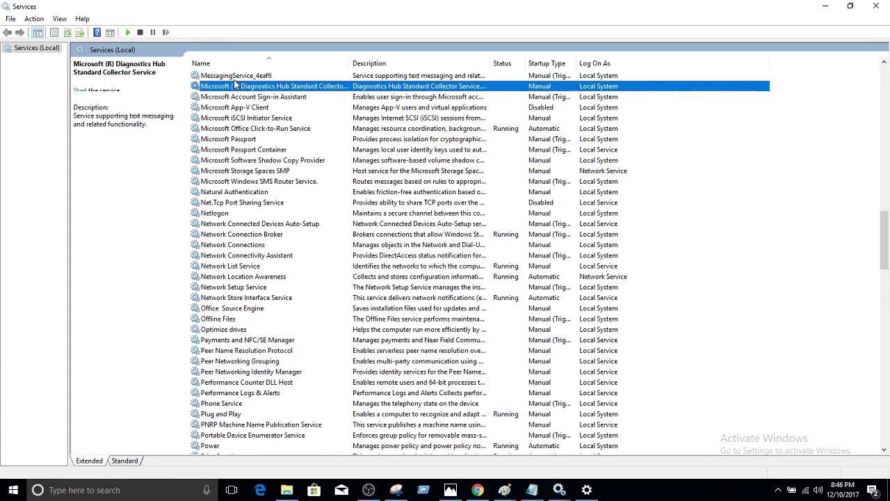
pyautogui.press('Down')
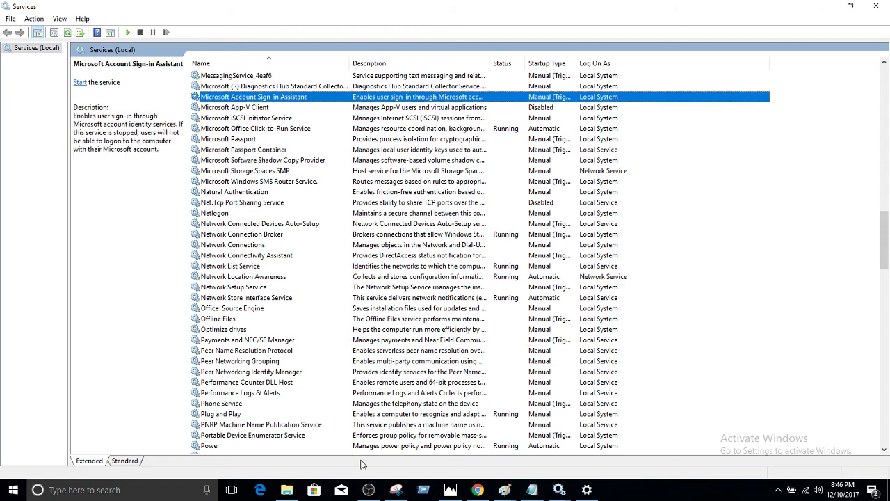
# Step: Try opening Program Files\MariaDB 10.2 via the address bar and dismiss the not-found error
pyautogui.click(286, 489)
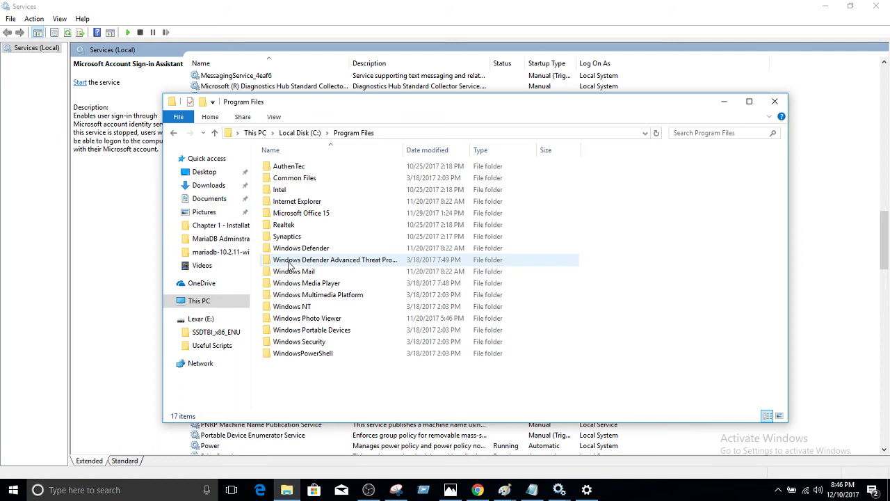
pyautogui.click(383, 133)
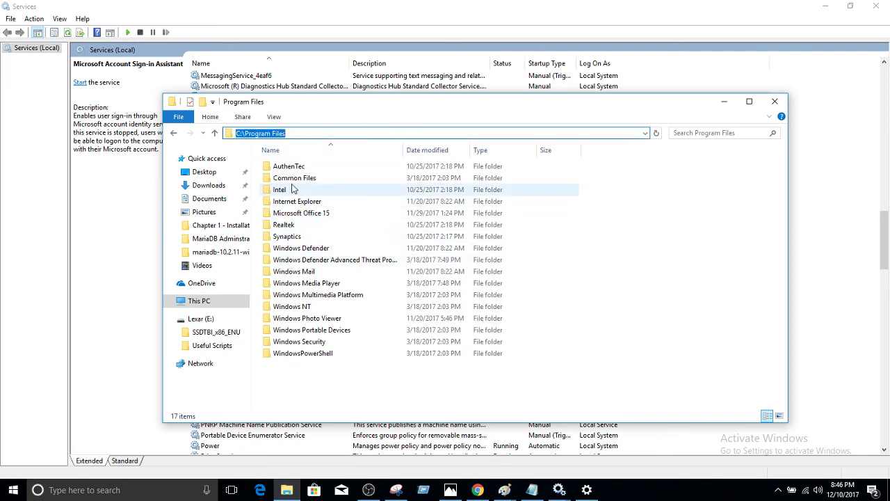
pyautogui.click(330, 133)
pyautogui.write('\\ma')
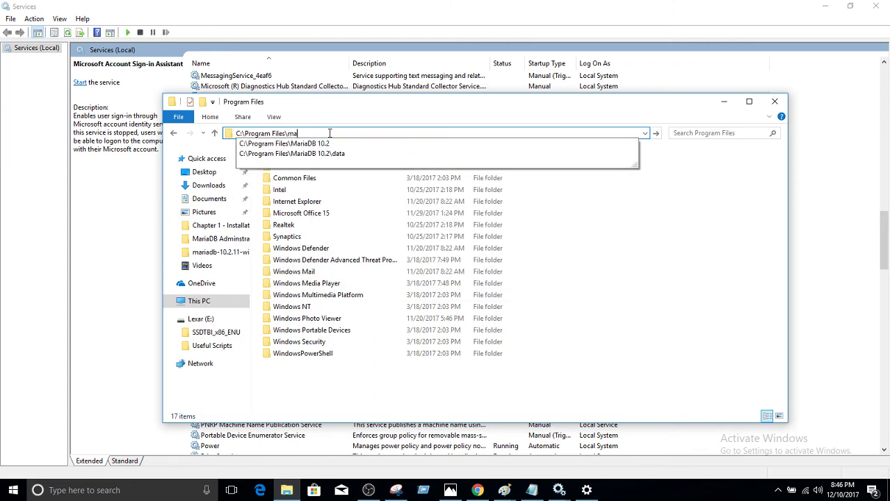
pyautogui.click(303, 144)
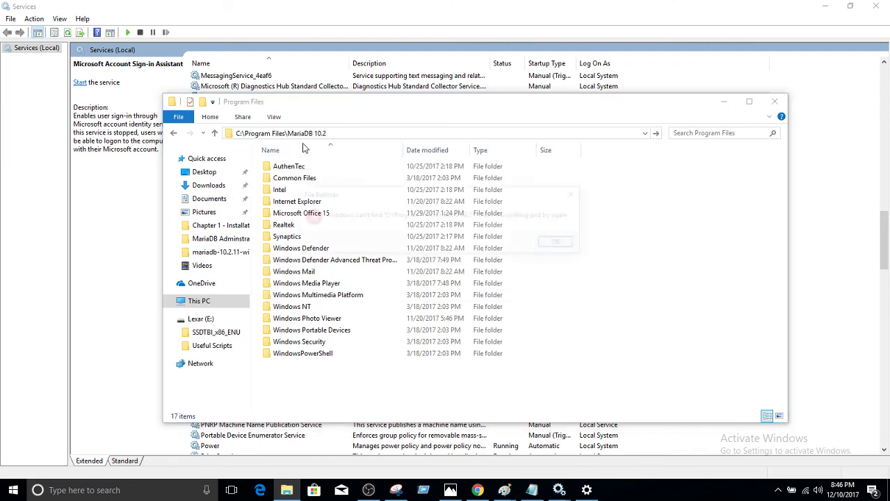
pyautogui.click(561, 244)
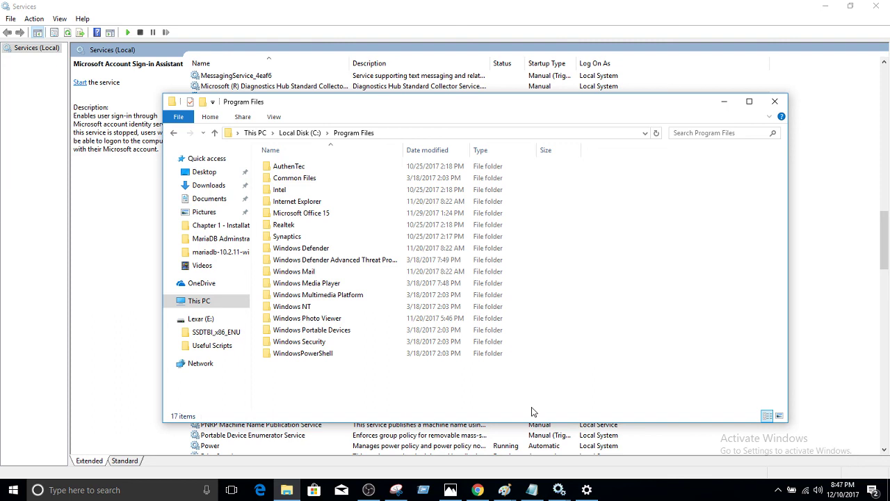
pyautogui.click(645, 494)
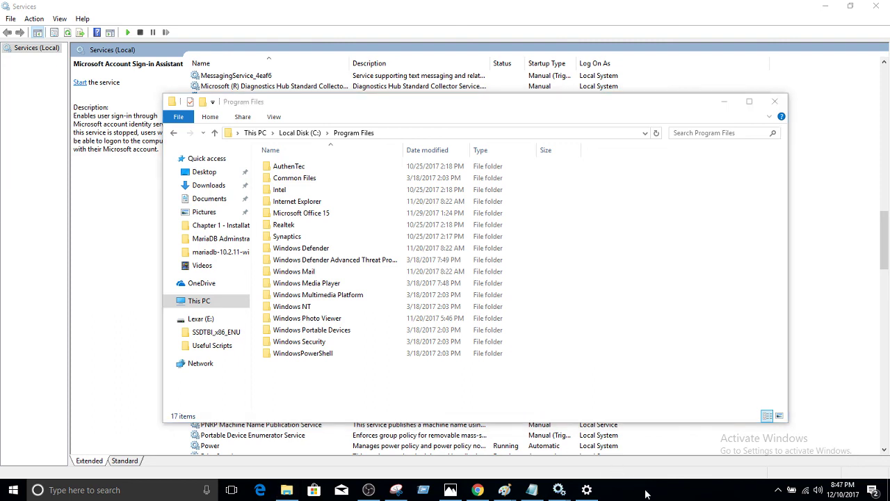